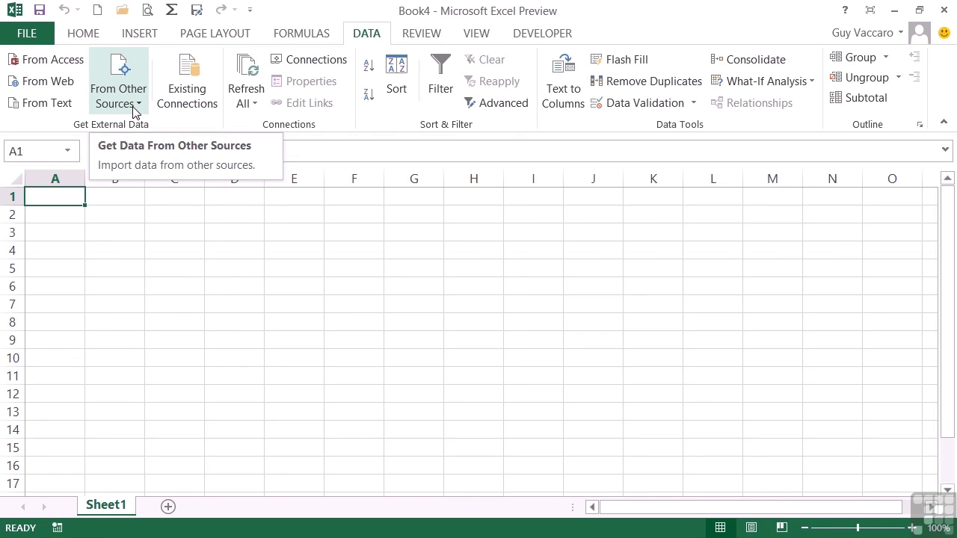
Start a new From SQL Server data connection via Data > From Other Sources.
click(134, 107)
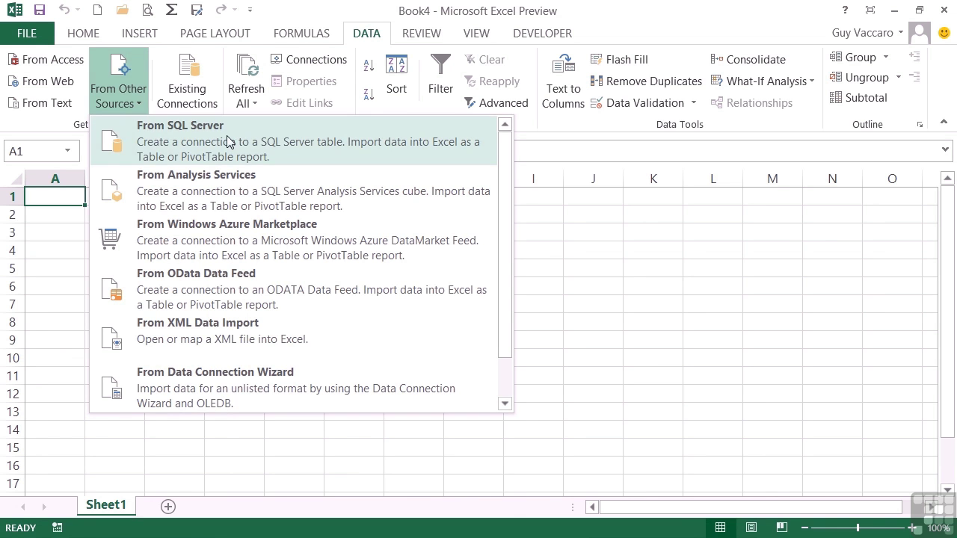
click(203, 142)
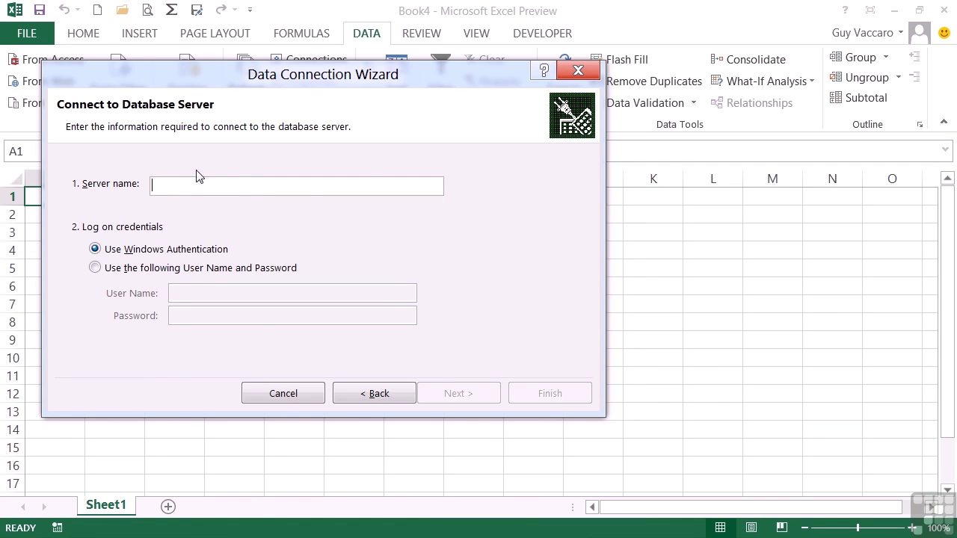
Copy the server address 188.121.37.135,6433 from sqlConnection.txt in Notepad and return to Excel.
key(alt+Tab)
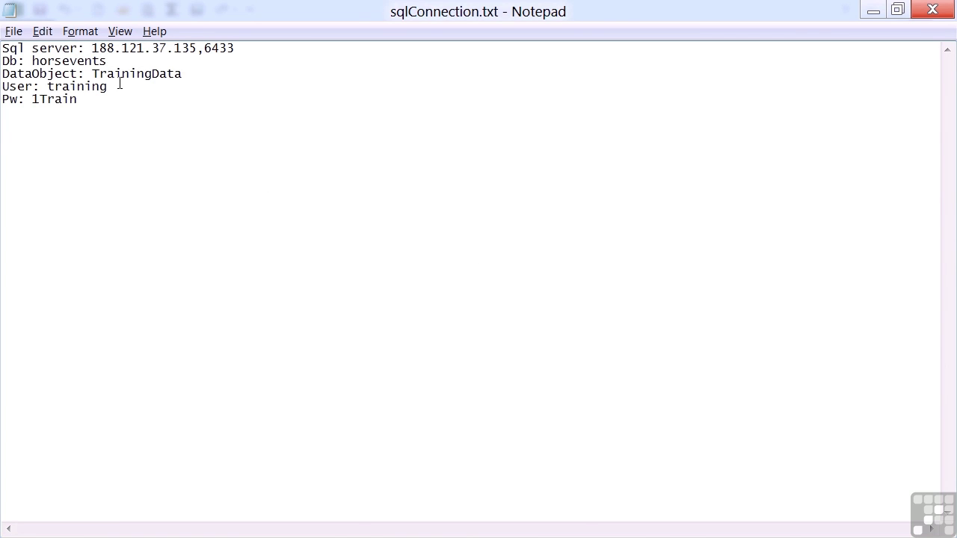
drag(92, 49, 237, 48)
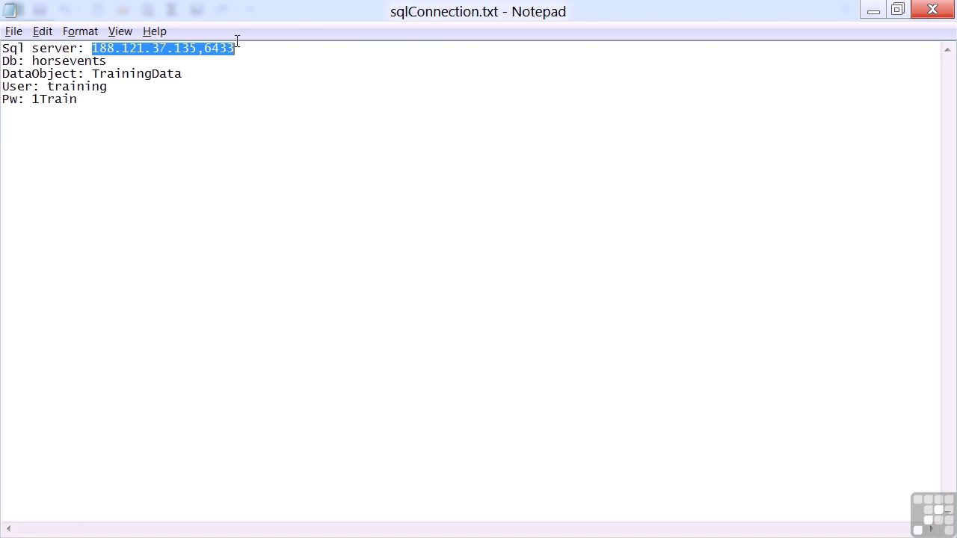
right_click(212, 48)
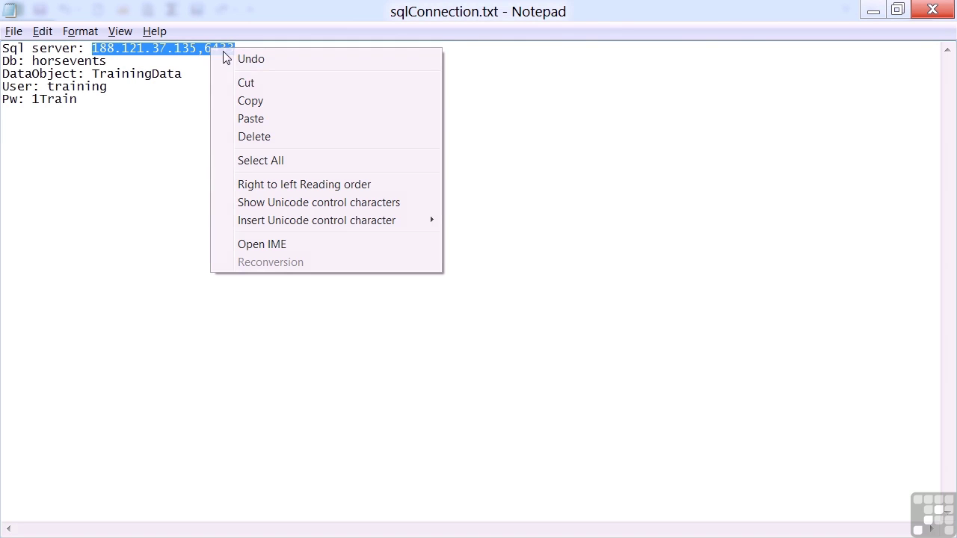
click(257, 105)
key(alt+Tab)
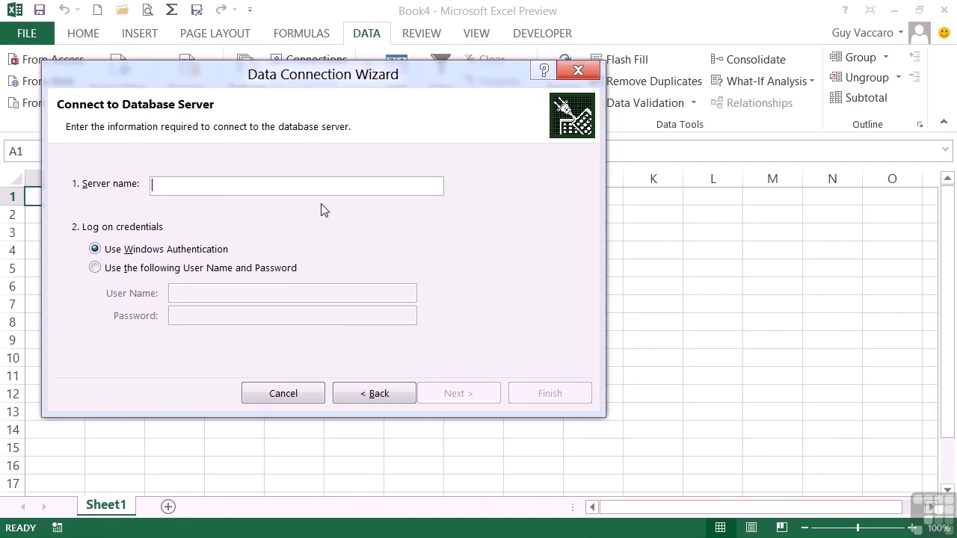
Connect to server 188.121.37.135,6433 using SQL login, entering the user name and password.
key(ctrl+v)
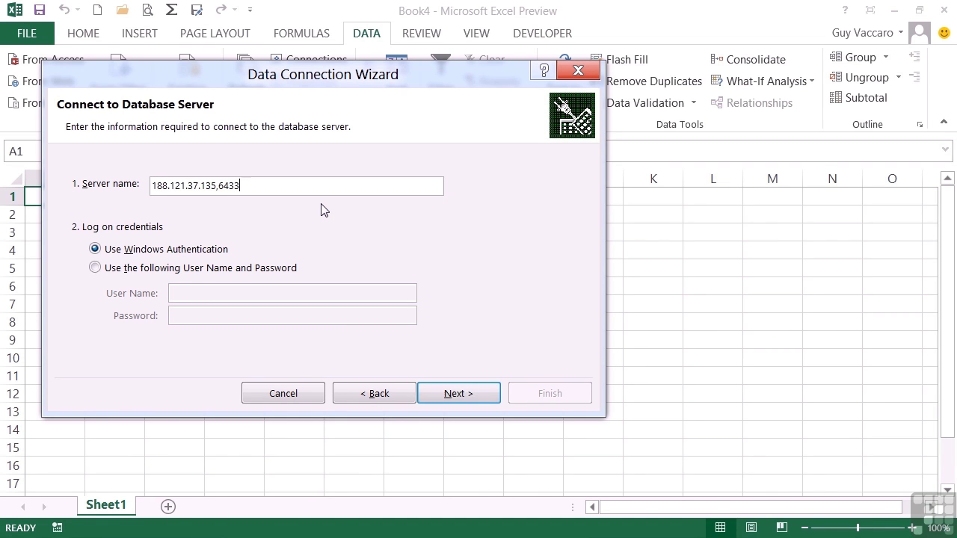
click(95, 269)
click(199, 292)
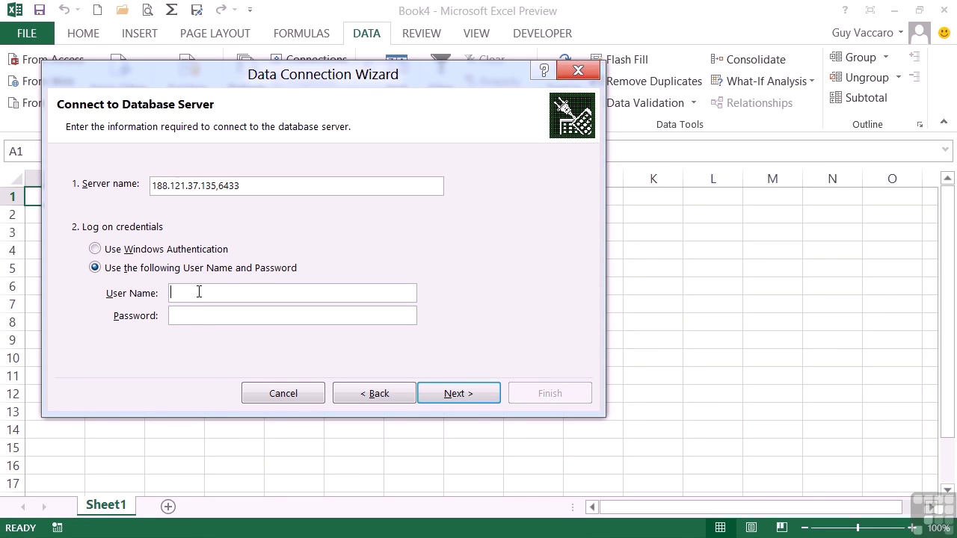
text(training)
text(••••••)
click(463, 395)
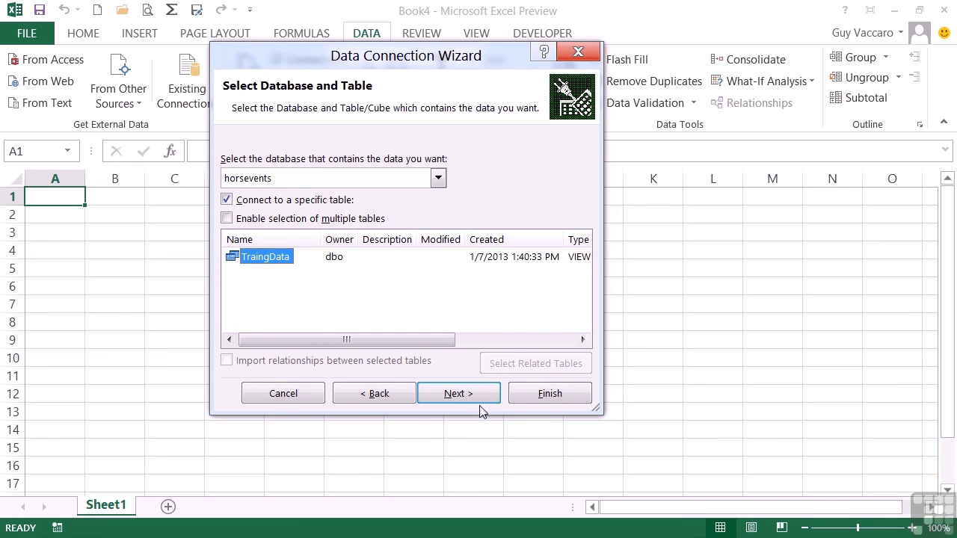
Accept the TraingData table, save the password in the connection file, and finish the wizard.
click(462, 393)
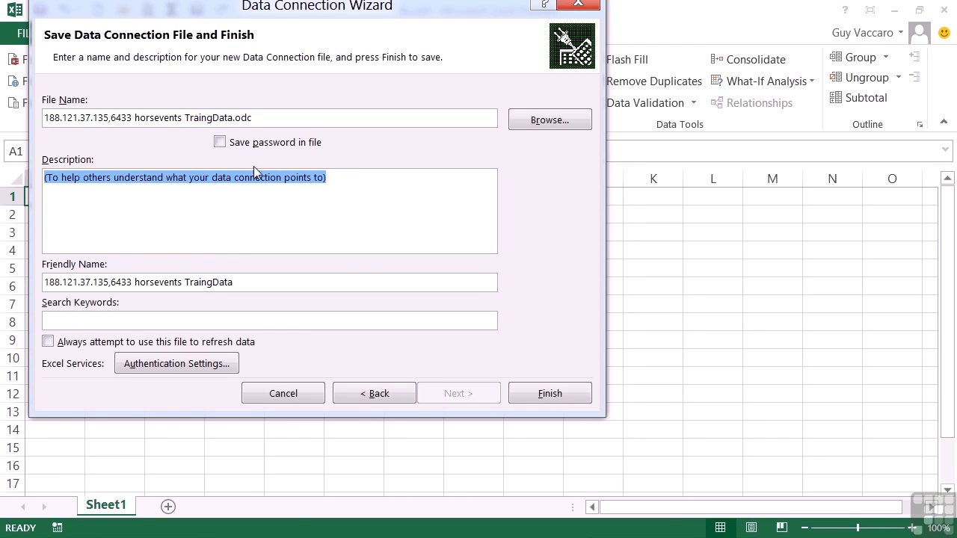
click(221, 143)
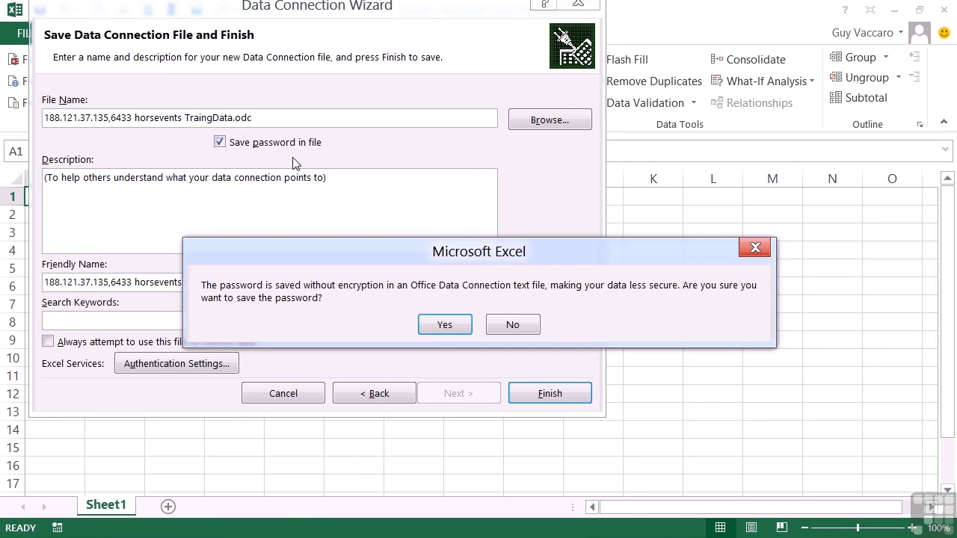
click(446, 326)
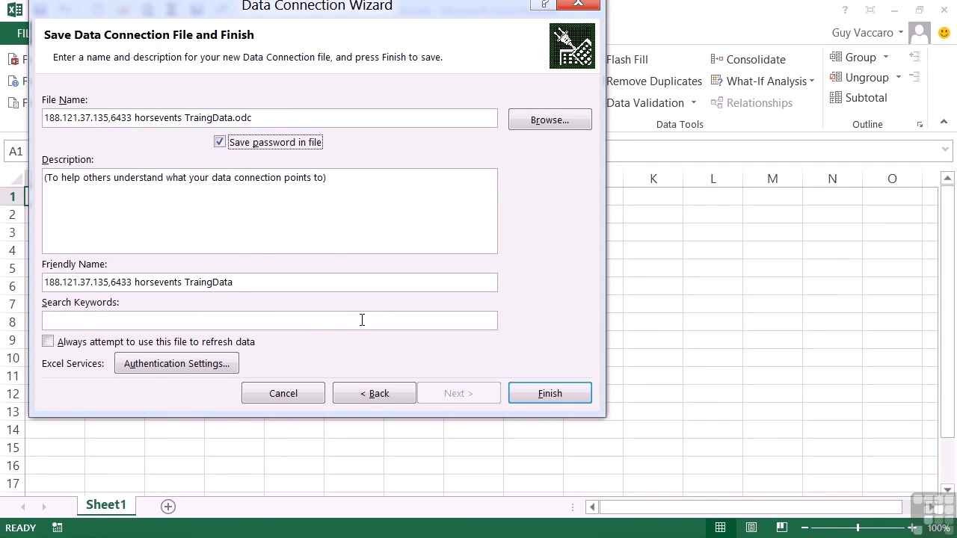
click(562, 394)
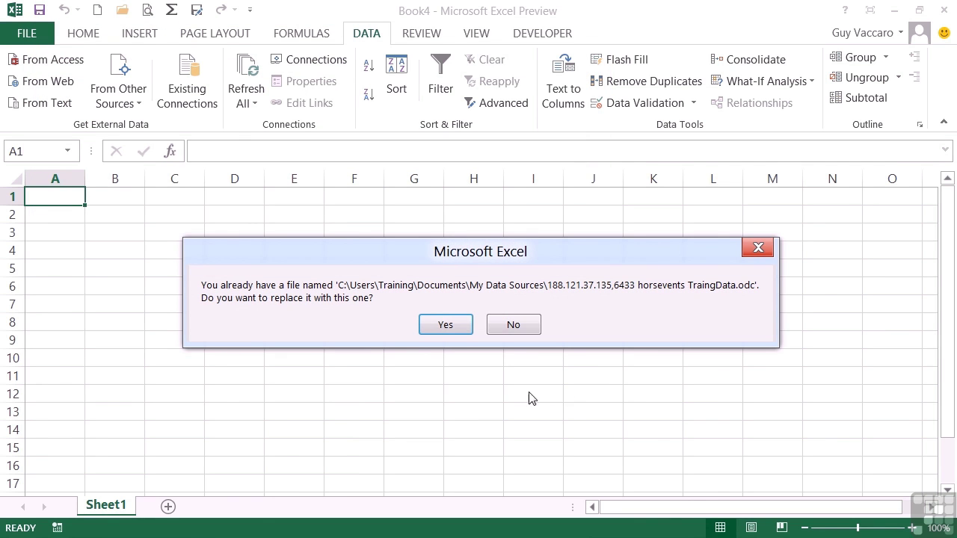
Replace the existing .odc file and import TraingData as a PivotTable Report at Sheet1!$A$1.
click(445, 326)
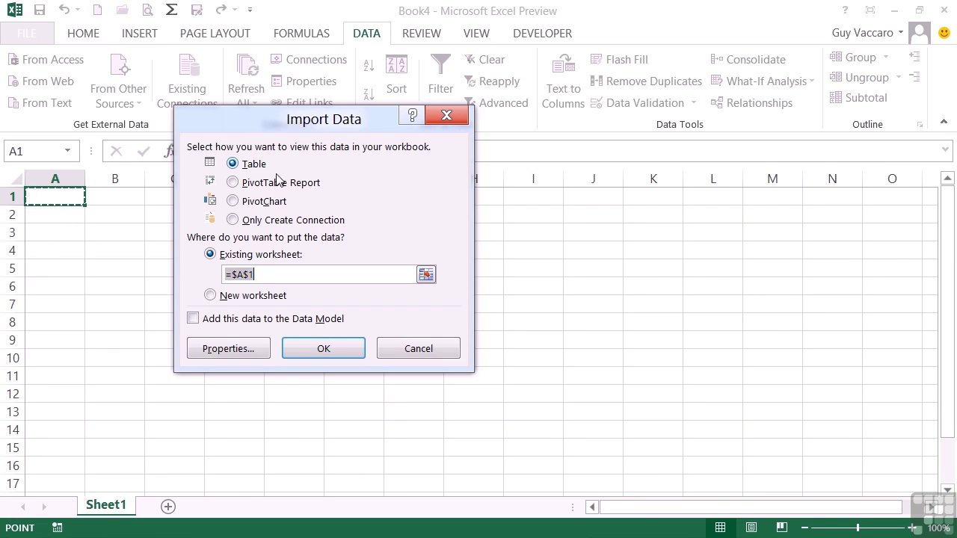
click(233, 184)
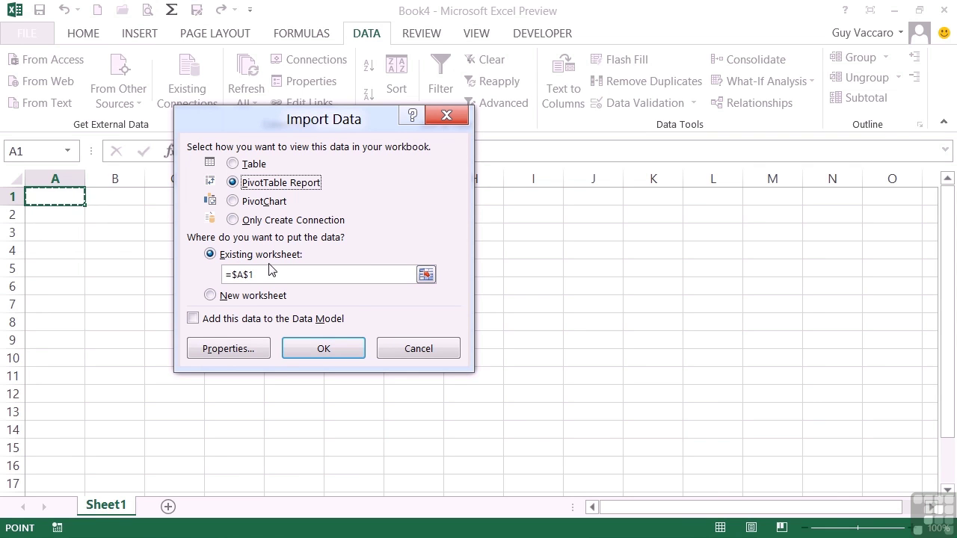
click(335, 350)
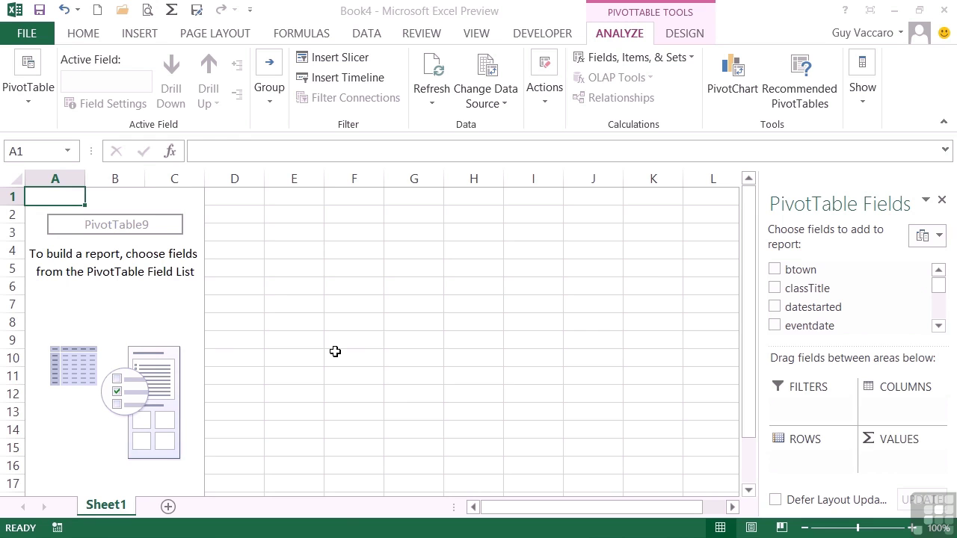
Place eventTitle in Rows and totalqty in Values as Sum of totalqty, dropping a trial classTitle.
mouse_move(939, 289)
mouse_down()
mouse_move(938, 325)
mouse_move(947, 290)
mouse_up()
drag(818, 293, 814, 459)
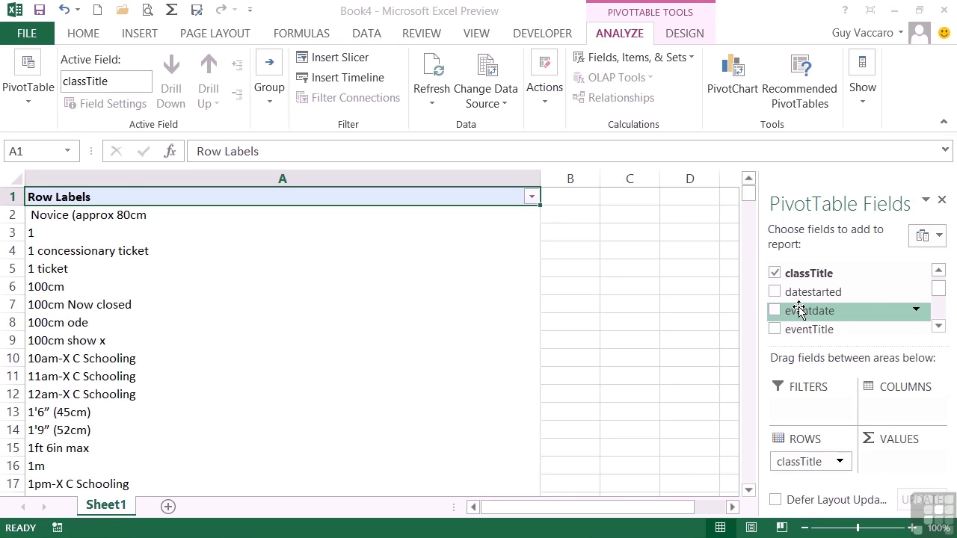
drag(821, 463, 890, 291)
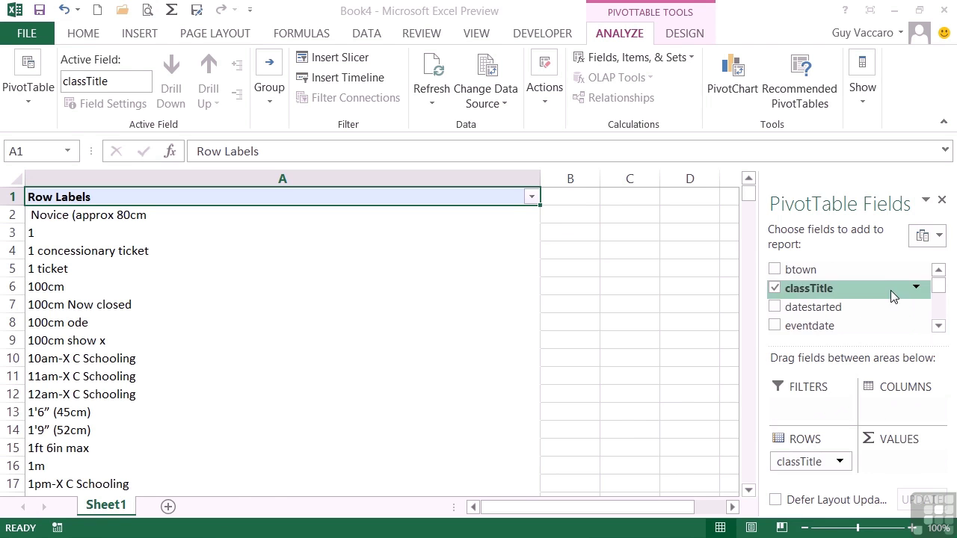
click(939, 327)
click(939, 327)
drag(815, 301, 808, 461)
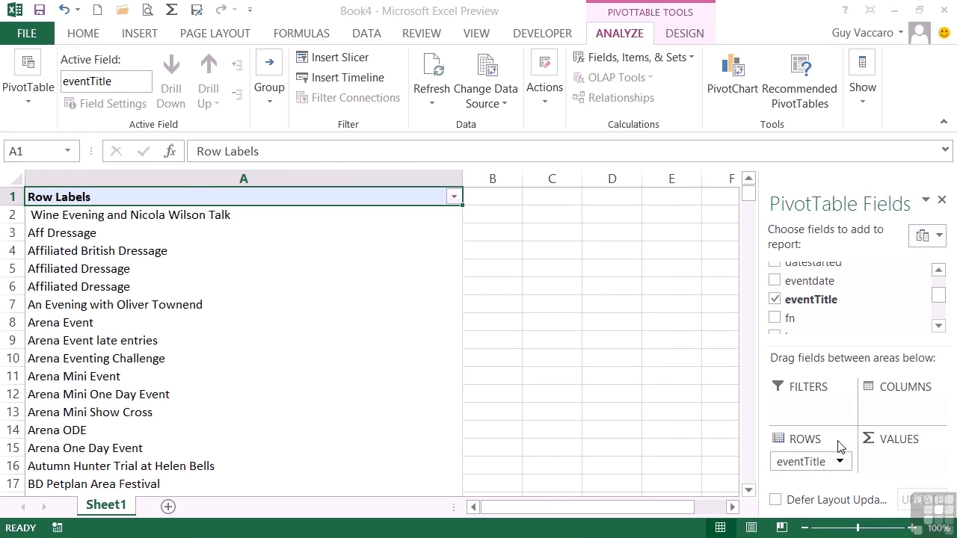
click(939, 326)
click(940, 327)
click(939, 327)
click(939, 327)
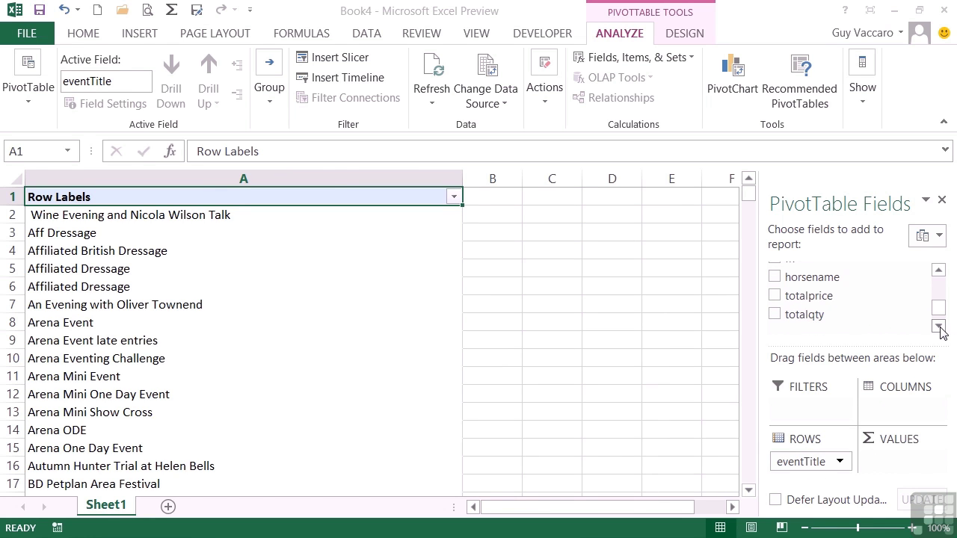
drag(813, 314, 903, 465)
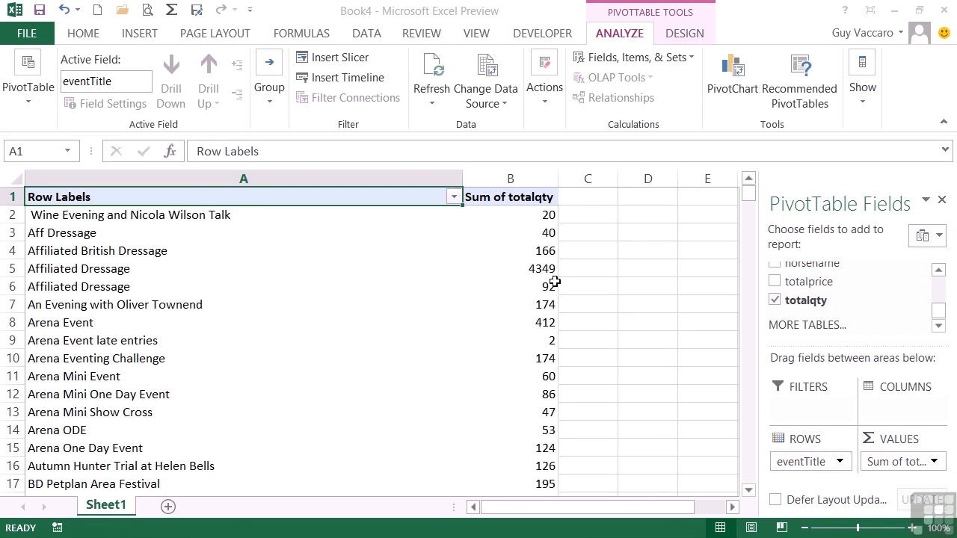
Sort the Row Labels descending by Sum of totalqty through More Sort Options.
click(454, 197)
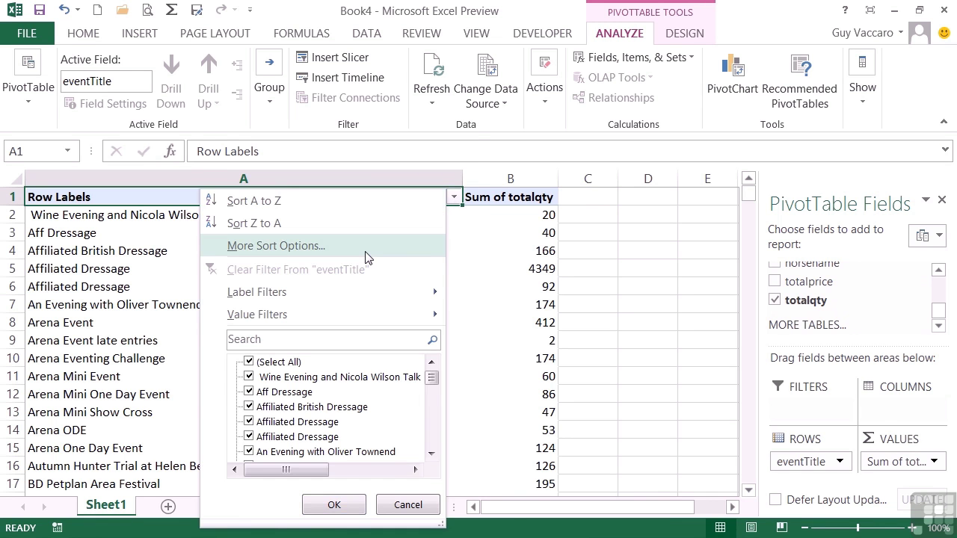
click(365, 247)
click(223, 213)
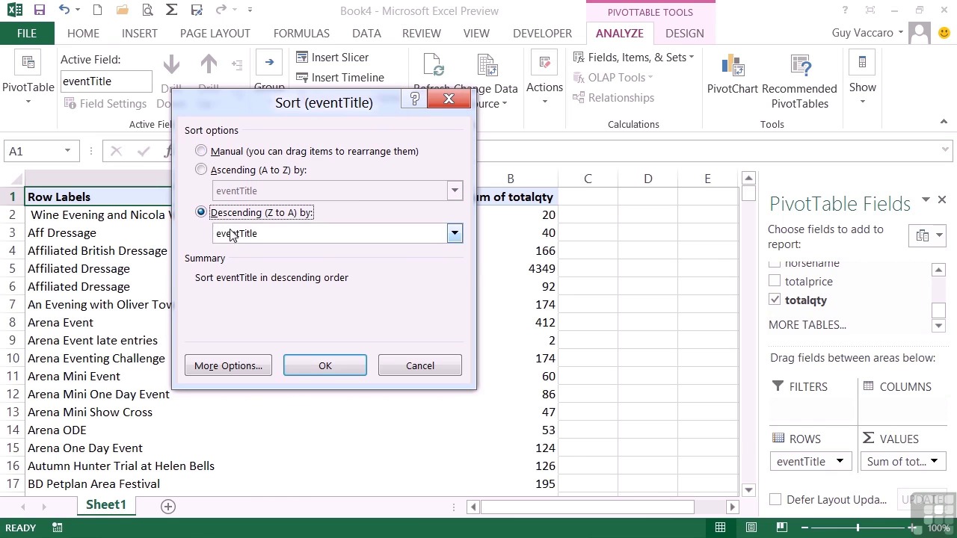
click(232, 234)
click(237, 265)
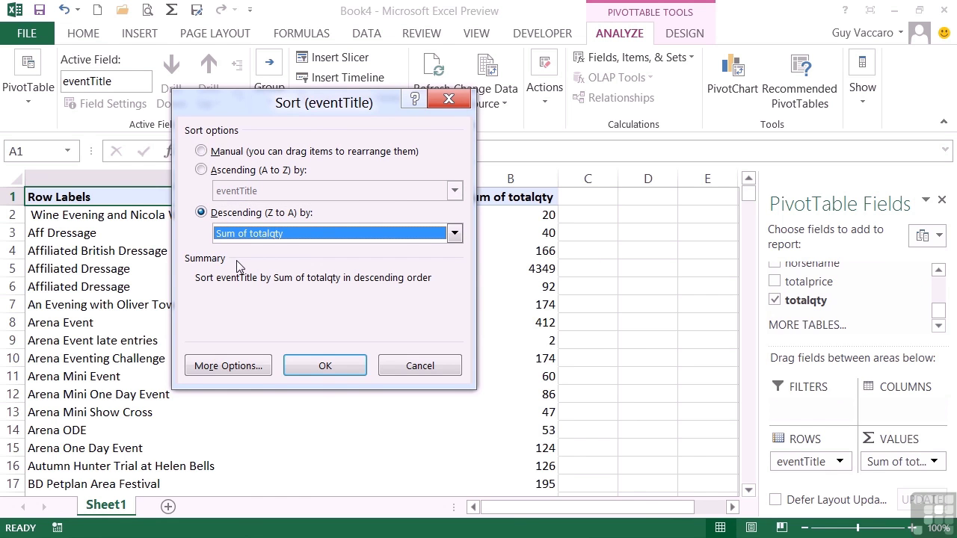
click(314, 365)
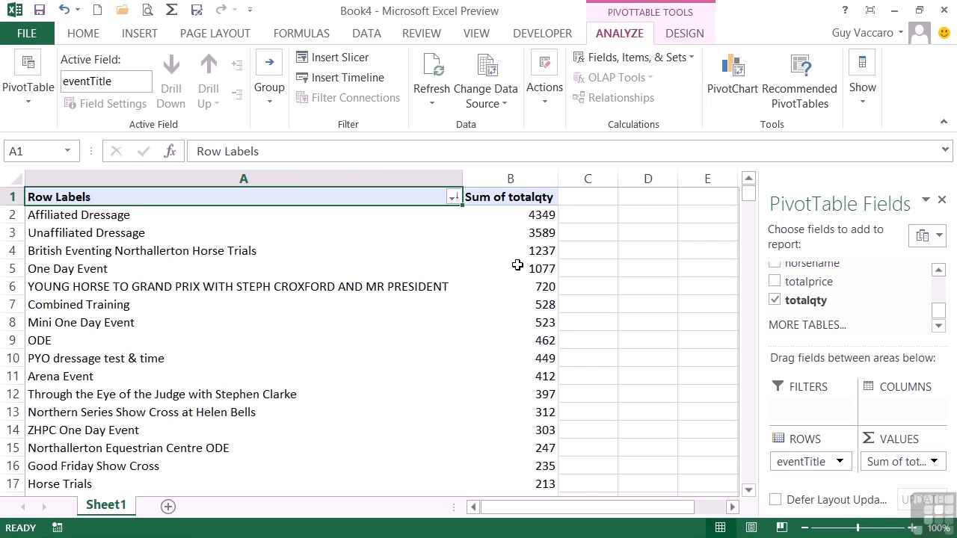
mouse_move(531, 219)
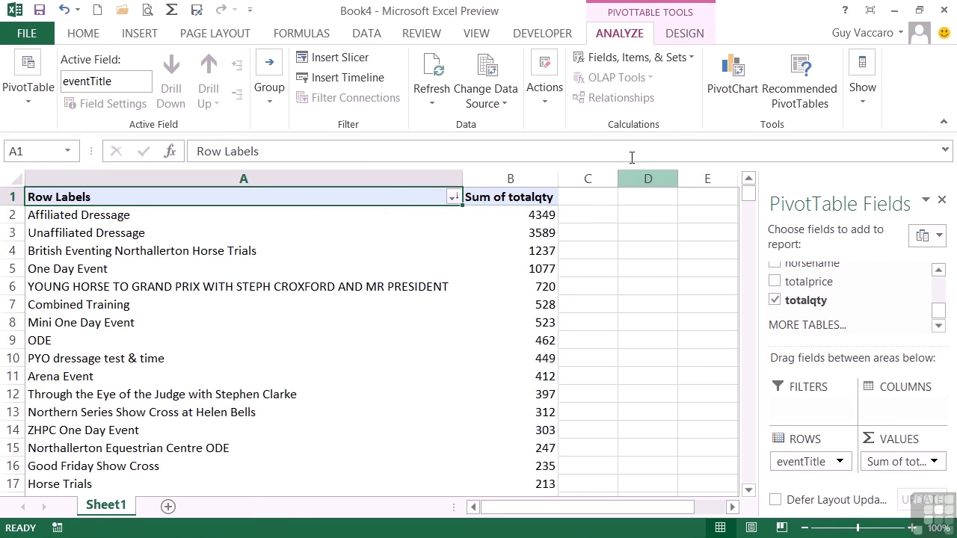
Insert an eventdate timeline for the PivotTable.
click(334, 80)
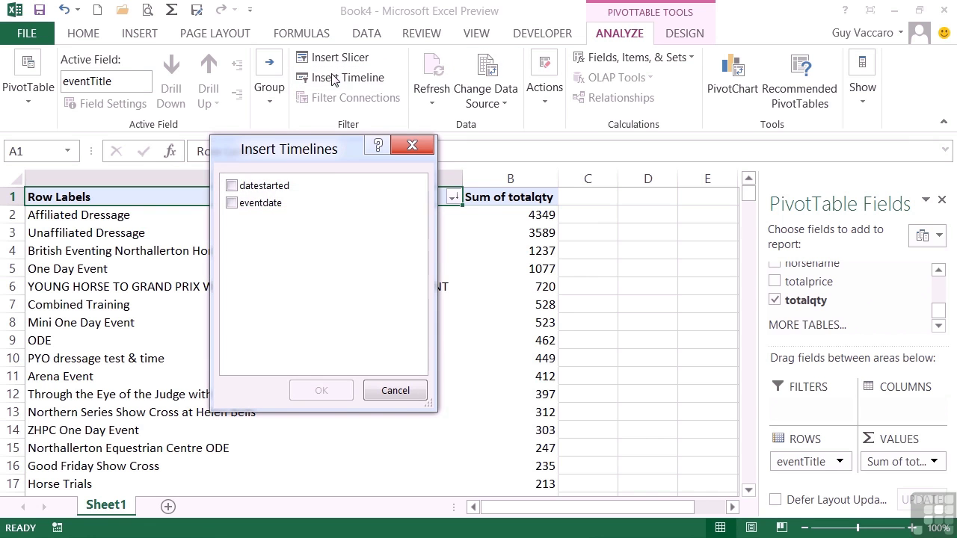
click(233, 205)
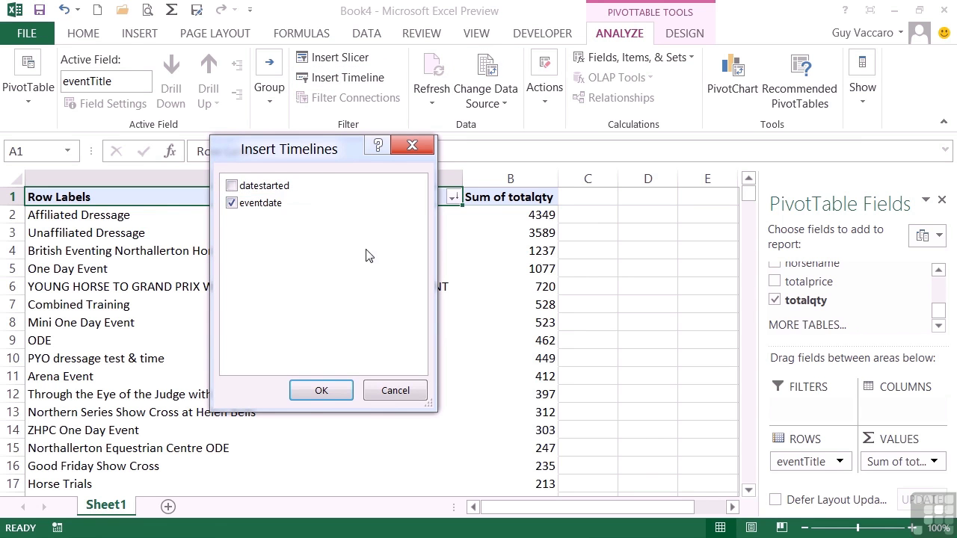
click(328, 392)
drag(271, 399, 508, 401)
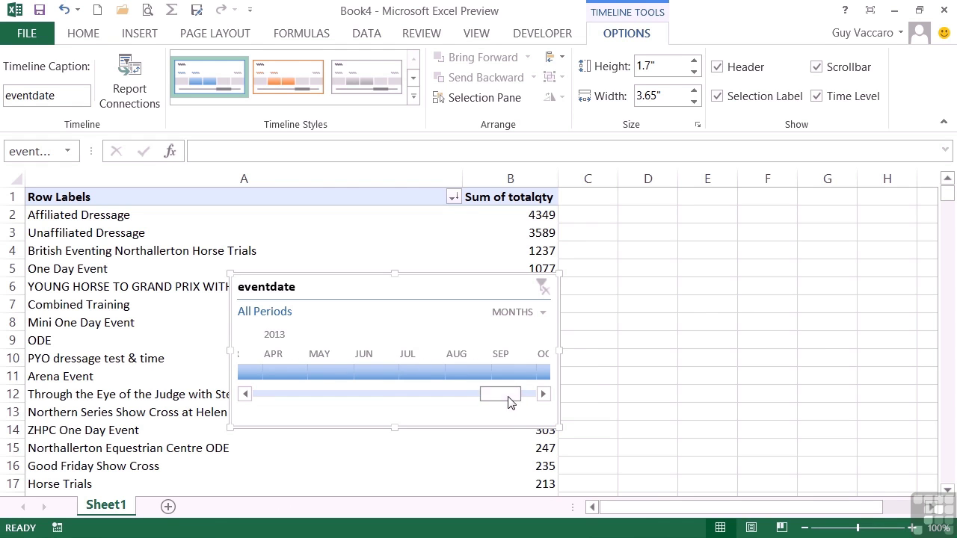
Switch the timeline to YEARS and position it to the right of the PivotTable.
click(540, 314)
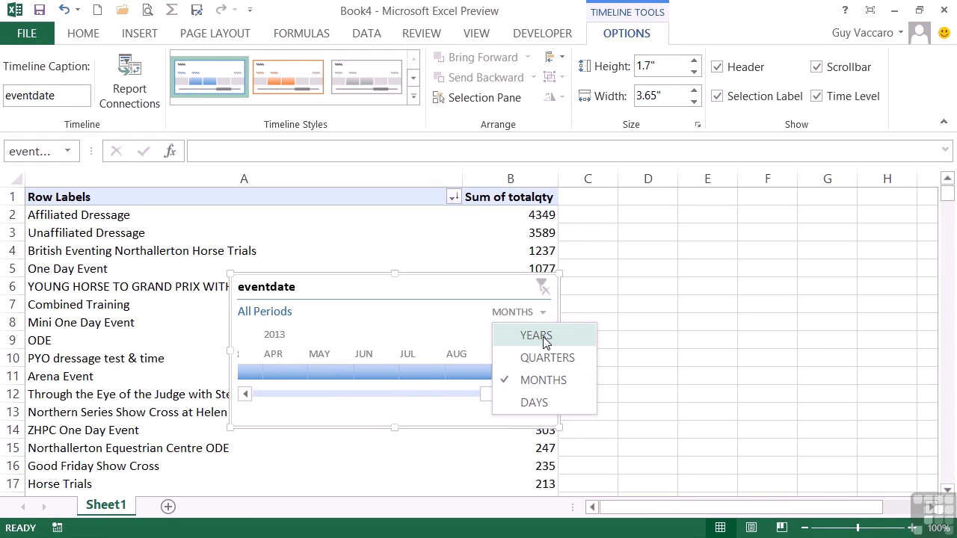
click(540, 335)
drag(376, 290, 739, 209)
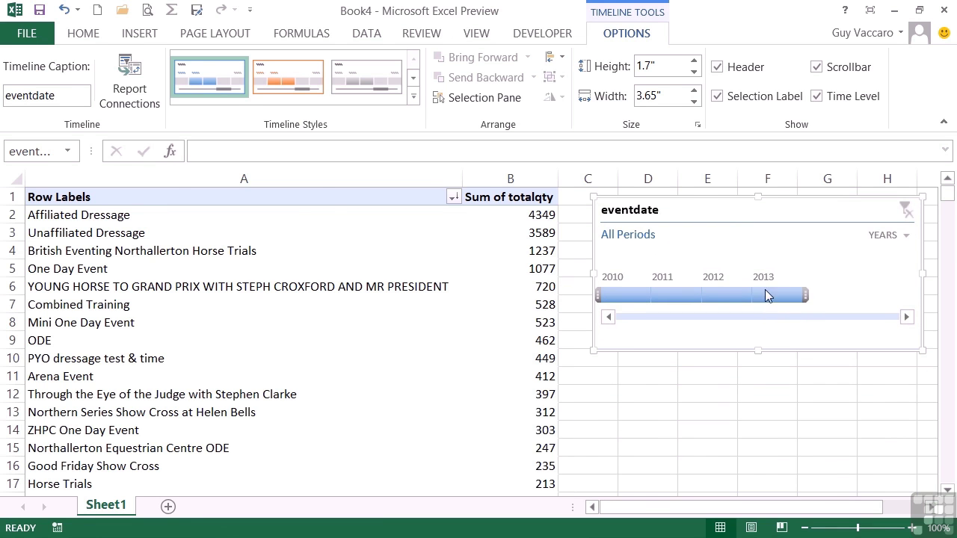
Try the timeline filter on single years 2013, 2012 and 2011, checking the results.
click(770, 293)
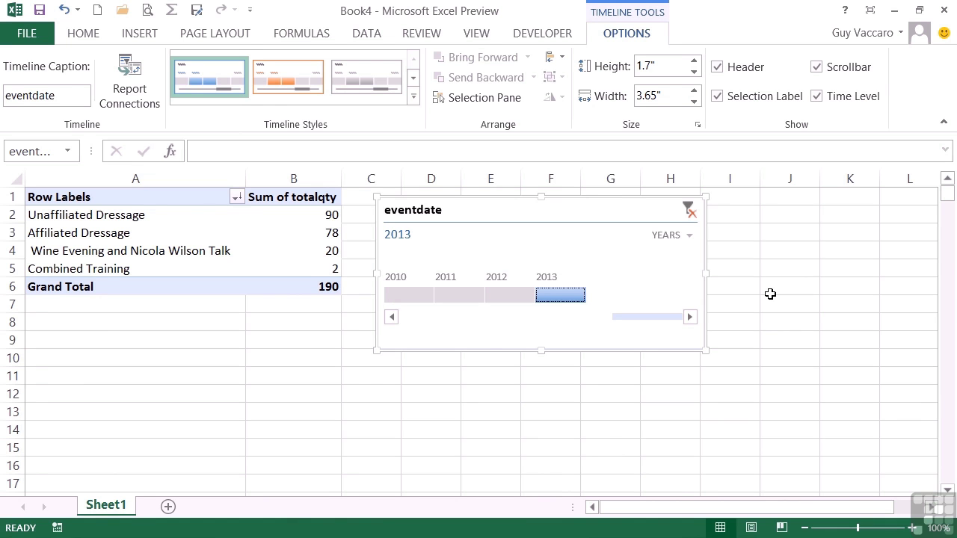
click(513, 294)
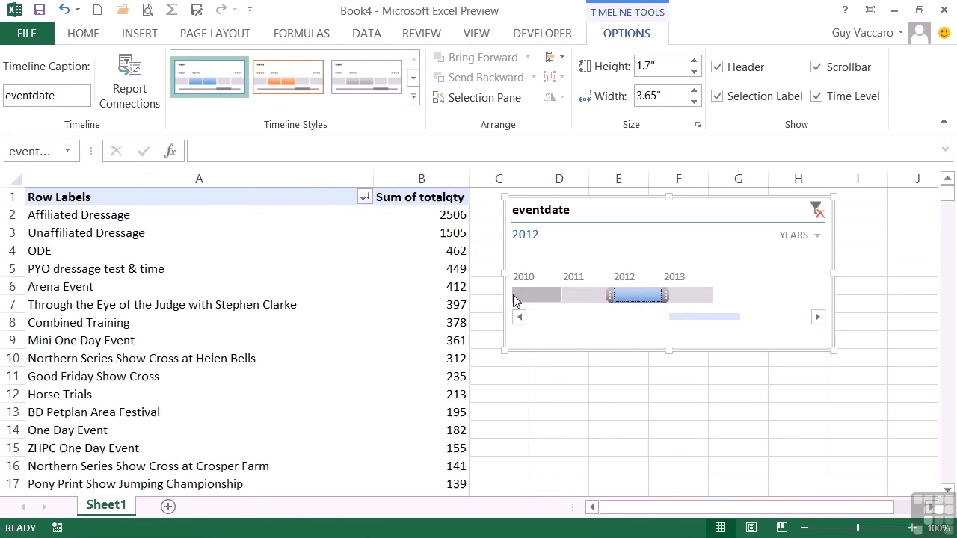
scroll(437, 393, down, 9)
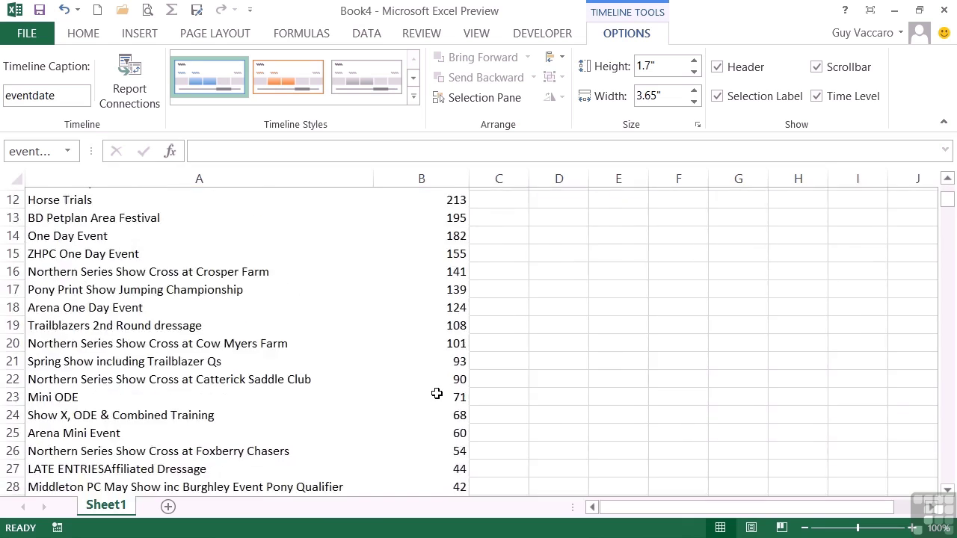
scroll(437, 393, down, 5)
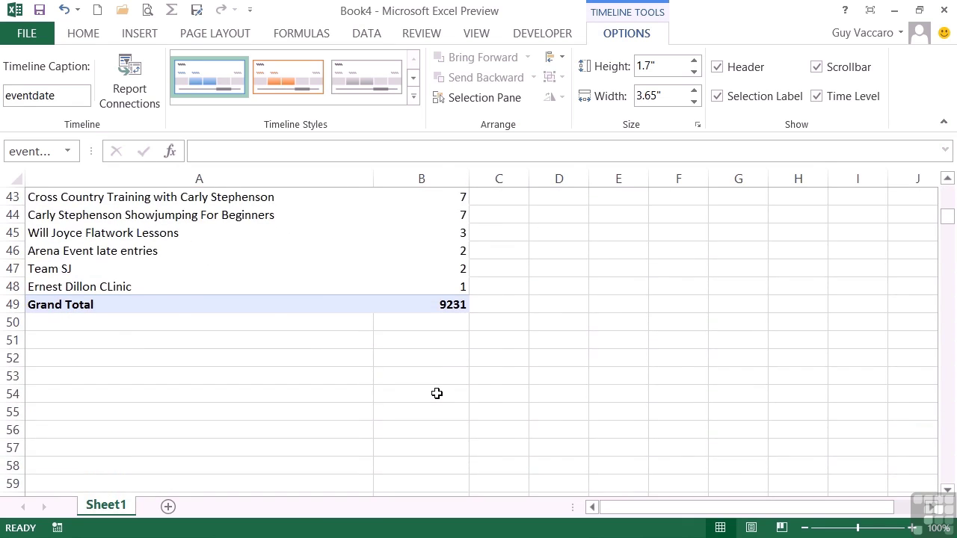
scroll(436, 394, up, 14)
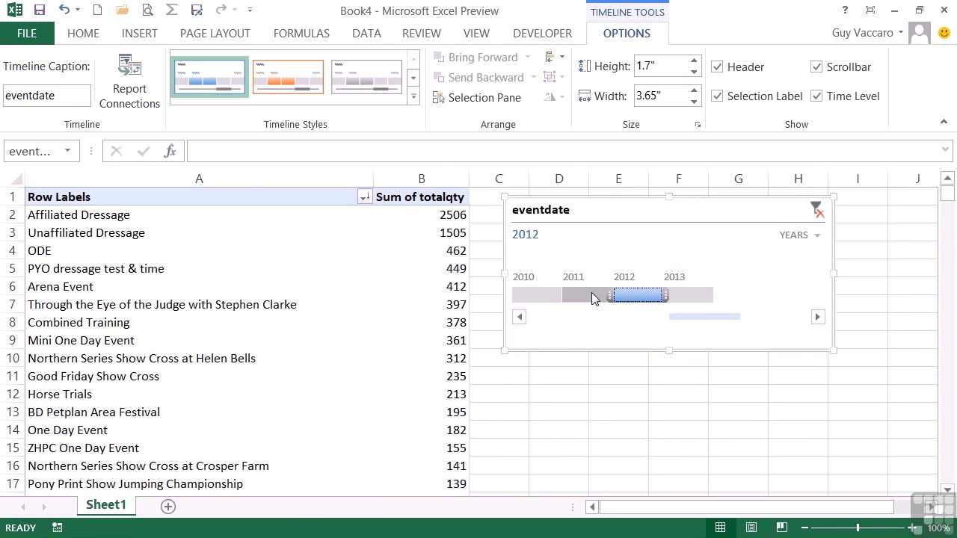
click(592, 295)
scroll(540, 388, down, 9)
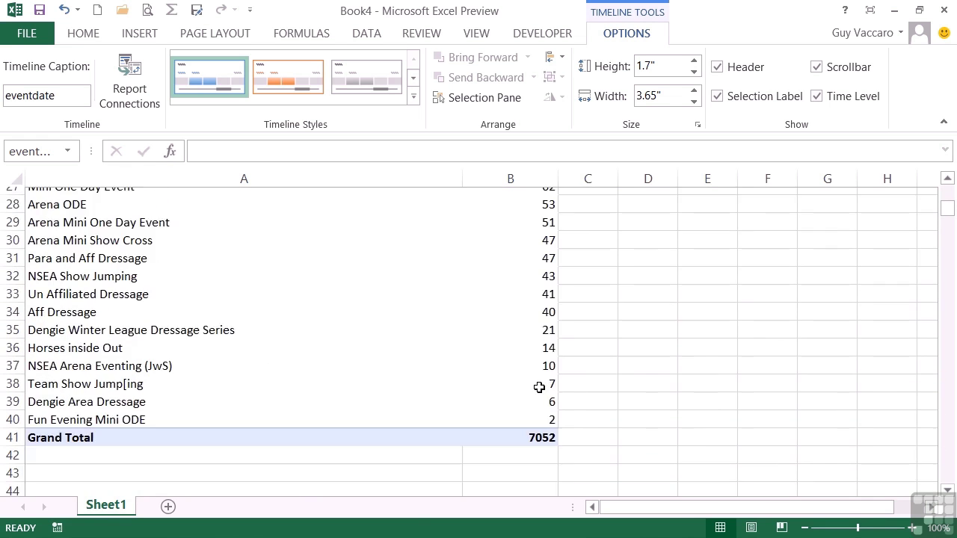
scroll(539, 387, down, 1)
scroll(539, 387, up, 10)
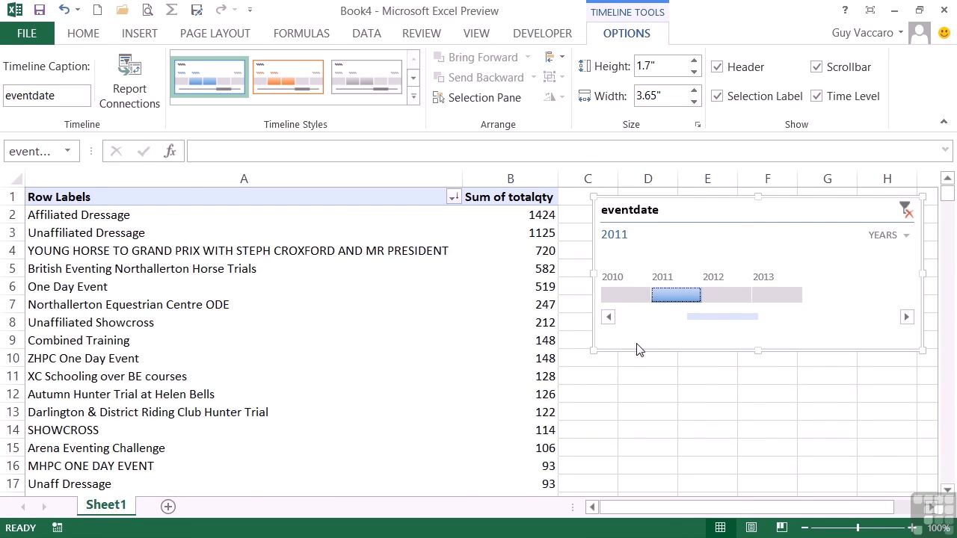
Select 2010, then drag the timeline selection to span 2011–2012.
click(628, 298)
scroll(535, 388, down, 5)
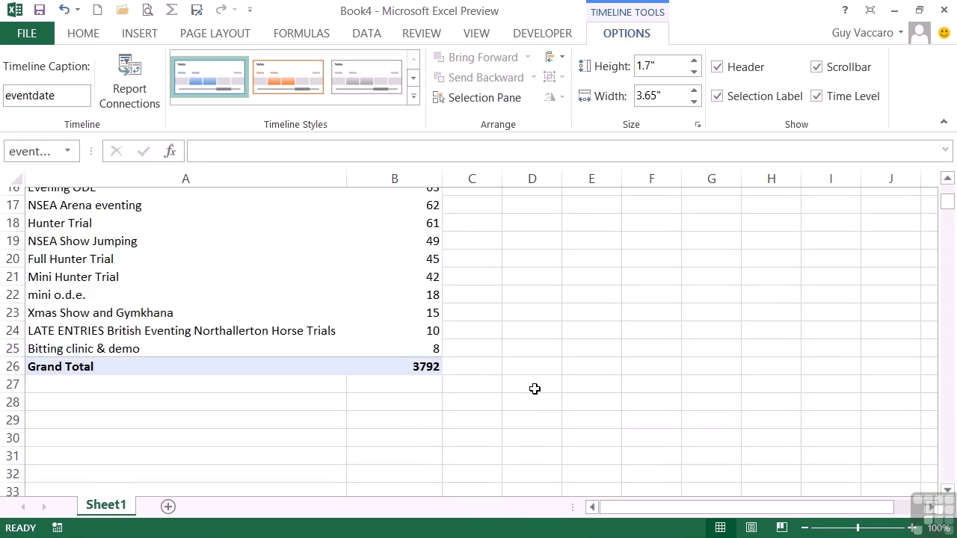
scroll(534, 389, up, 5)
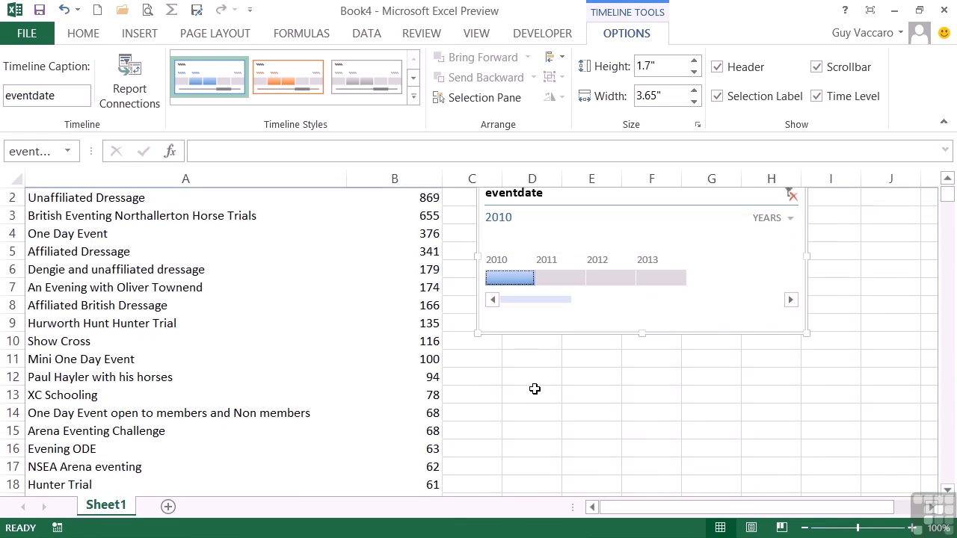
drag(538, 294, 648, 297)
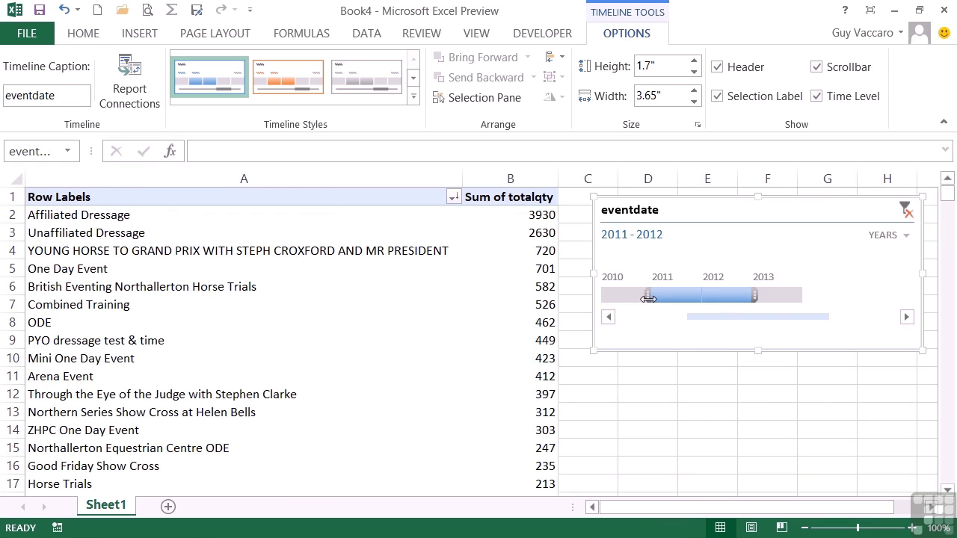